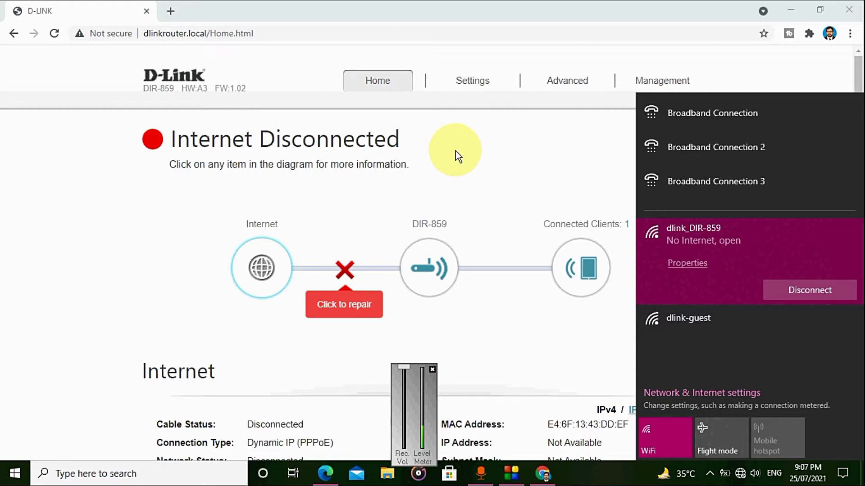
Step: Open the router's Wireless settings page and scroll to the 2.4GHz network section
mouse_move(476, 85)
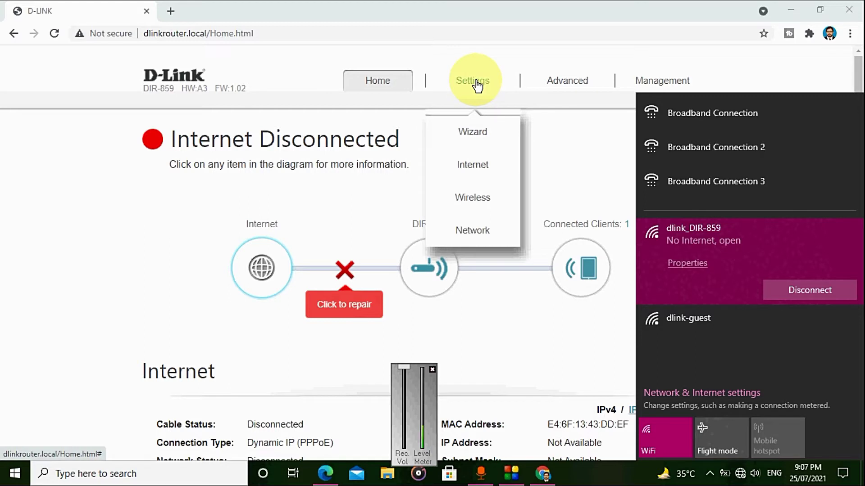
click(477, 88)
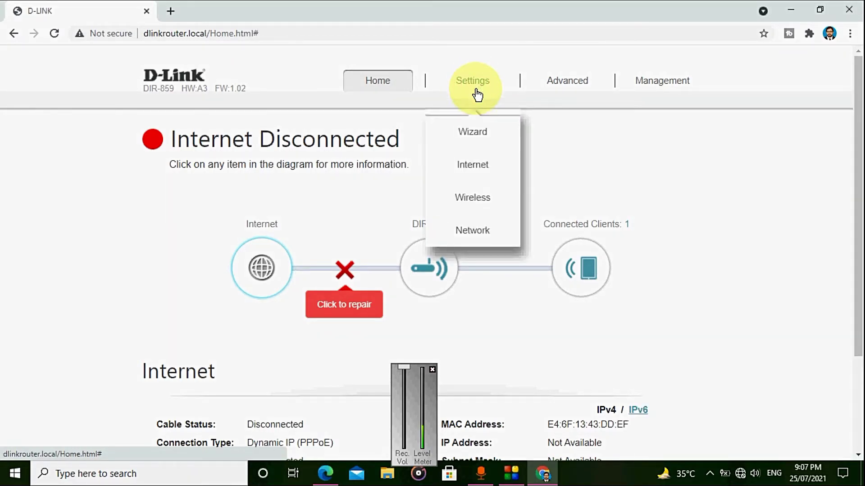
click(481, 203)
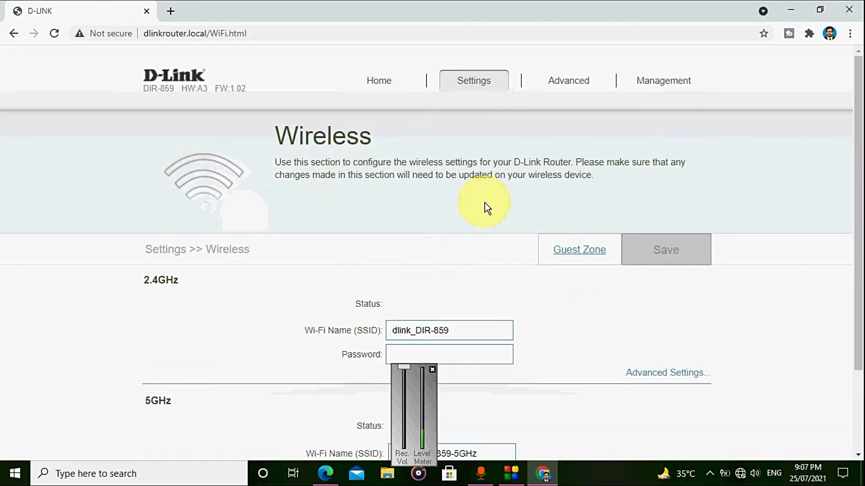
scroll(487, 205, down, 2)
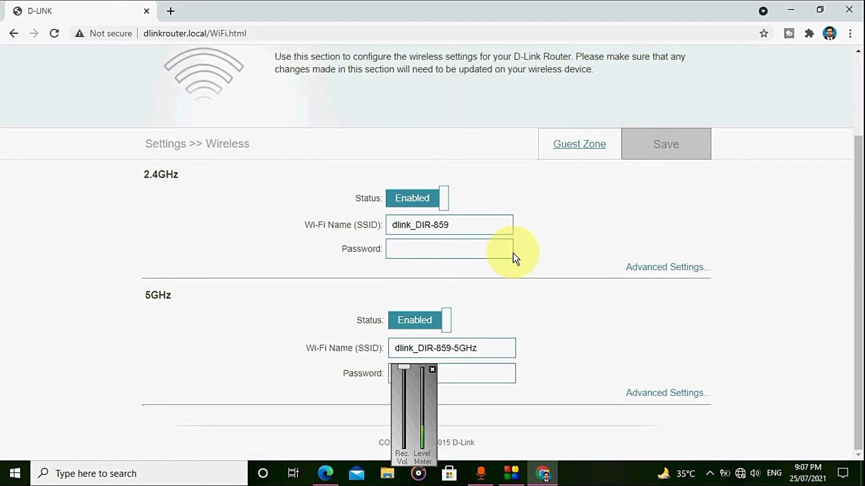
Step: Select the '859' part of the 2.4GHz network name and check which networks the PC sees
click(481, 226)
double_click(480, 226)
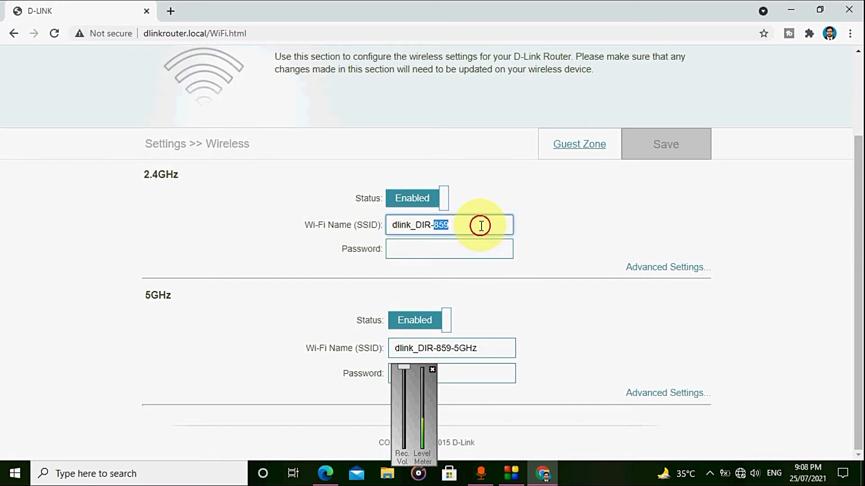
click(740, 473)
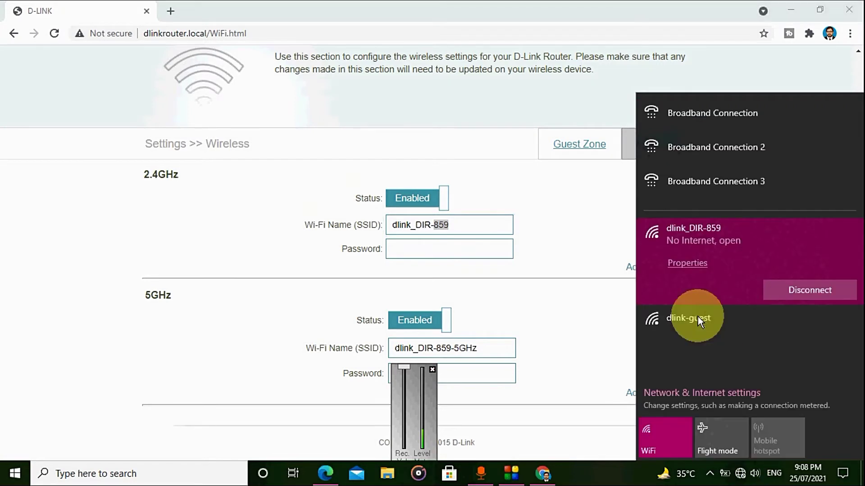
click(408, 243)
Step: Expand the 2.4GHz advanced options and set Security Mode to WPA/WPA2-Personal
click(689, 269)
scroll(566, 298, down, 5)
scroll(499, 241, up, 7)
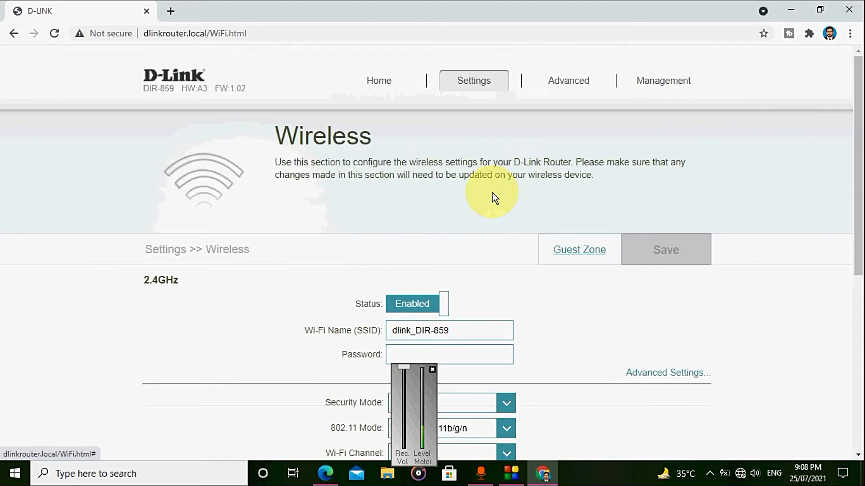
click(861, 369)
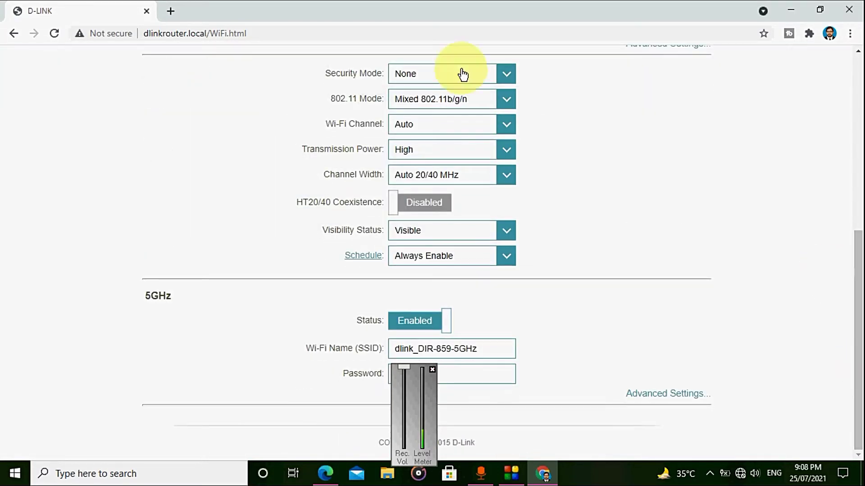
click(507, 73)
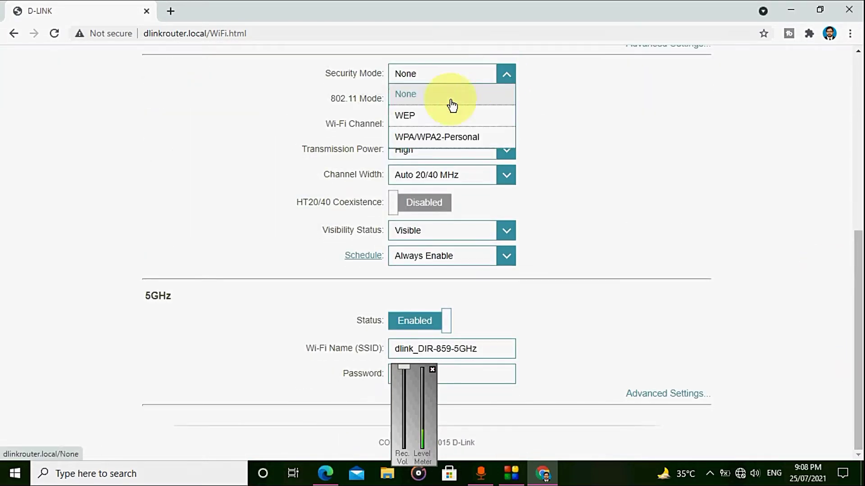
click(436, 137)
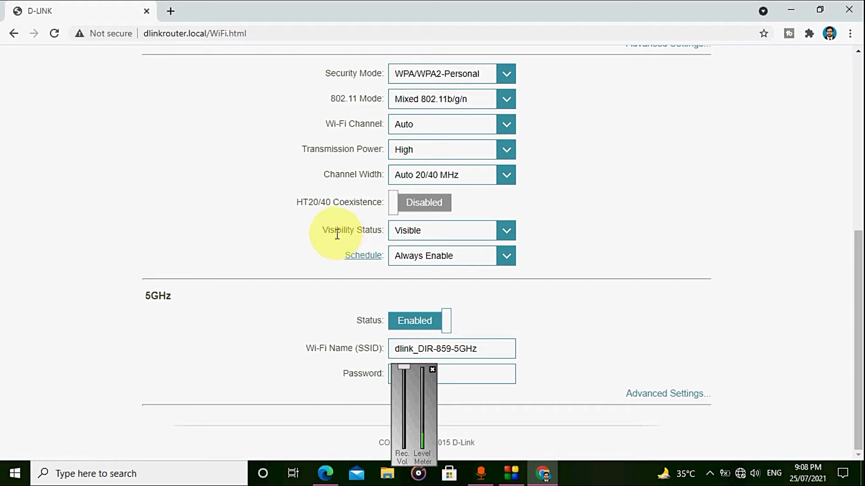
Step: Review the 2.4GHz Visibility Status choices, leaving it set to Visible
click(508, 234)
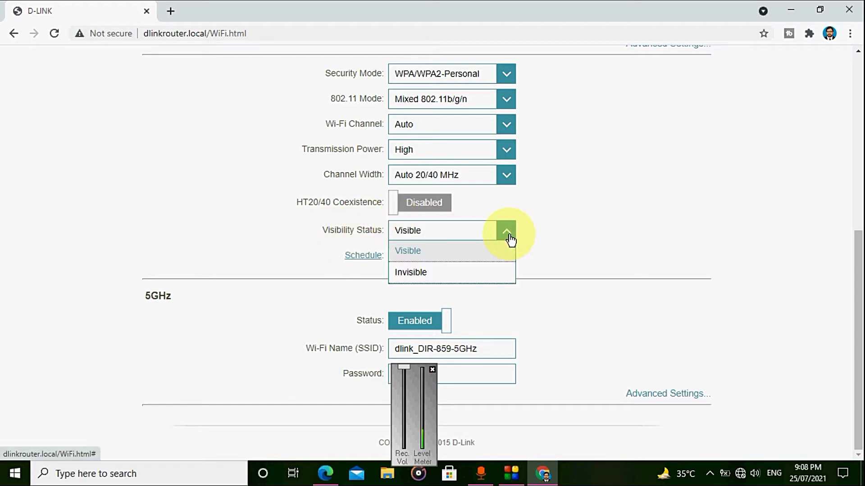
click(510, 240)
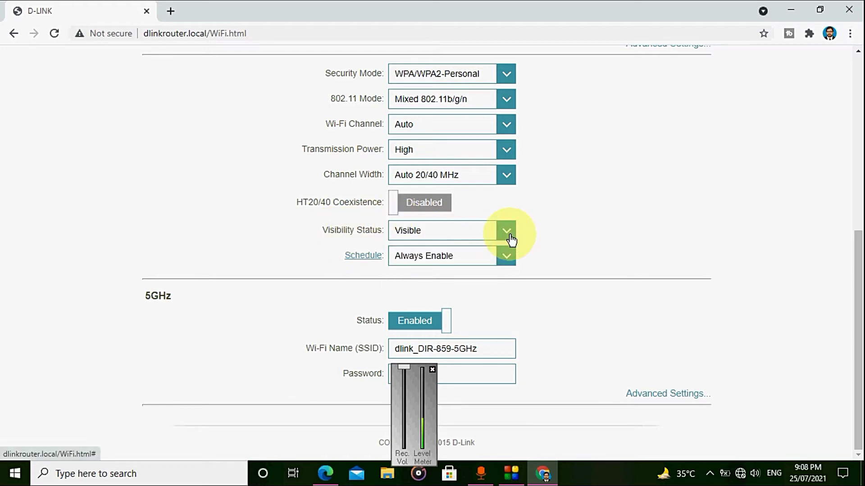
click(510, 240)
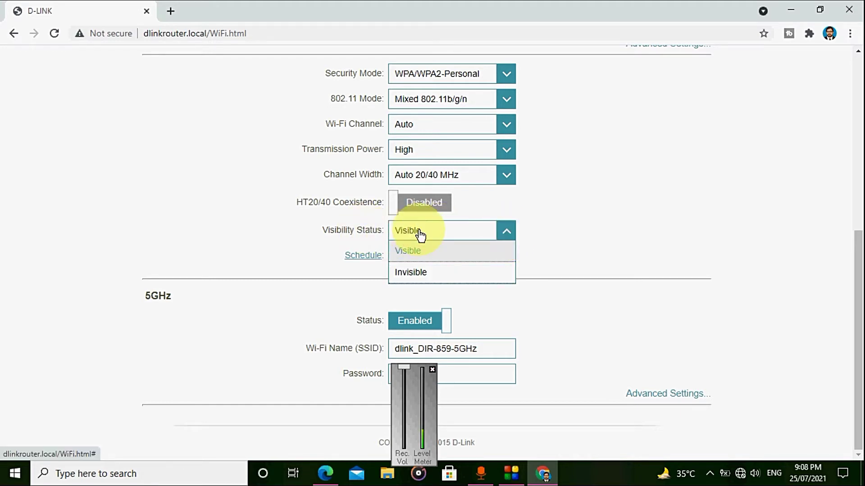
click(506, 238)
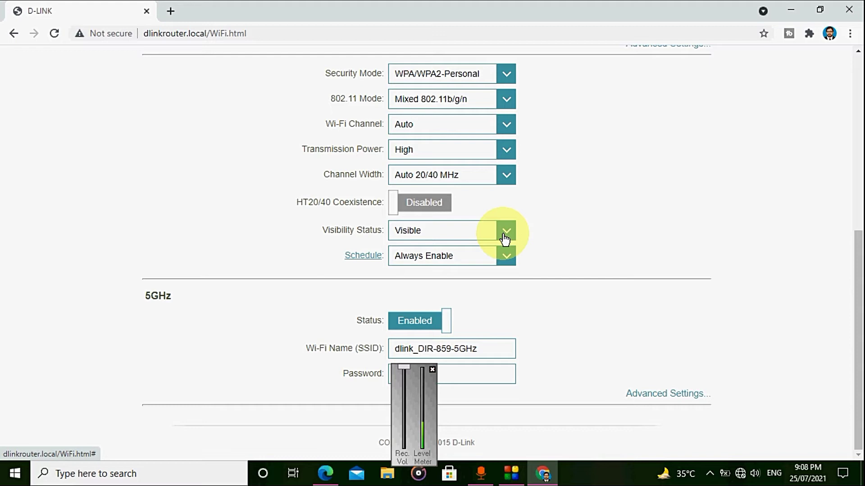
click(504, 238)
click(505, 239)
Step: Change the 2.4GHz Wi-Fi name from dlink_DIR-859 to 'abc' and enter a new Wi-Fi password
drag(858, 280, 861, 193)
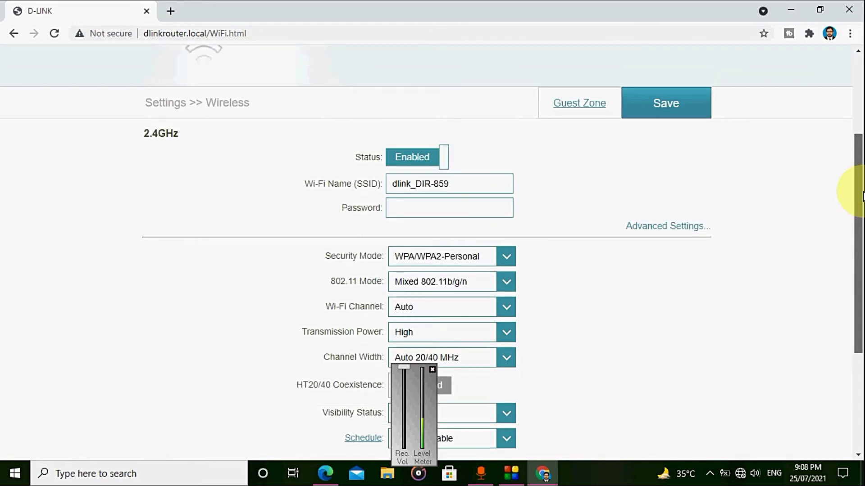
click(482, 188)
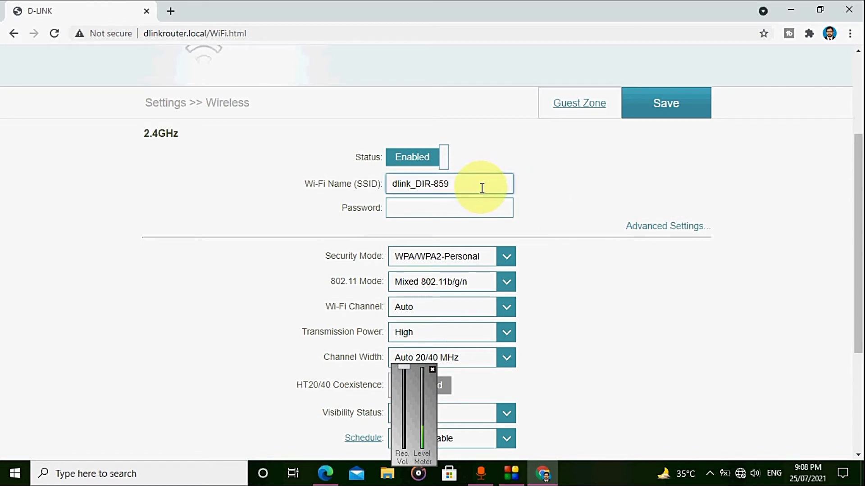
key(BackSpace)
key(BackSpace)
key(BackSpace)
key(BackSpace)
key(BackSpace)
key(BackSpace)
key(BackSpace)
key(BackSpace)
key(BackSpace)
key(BackSpace)
key(BackSpace)
key(BackSpace)
key(BackSpace)
text(abc)
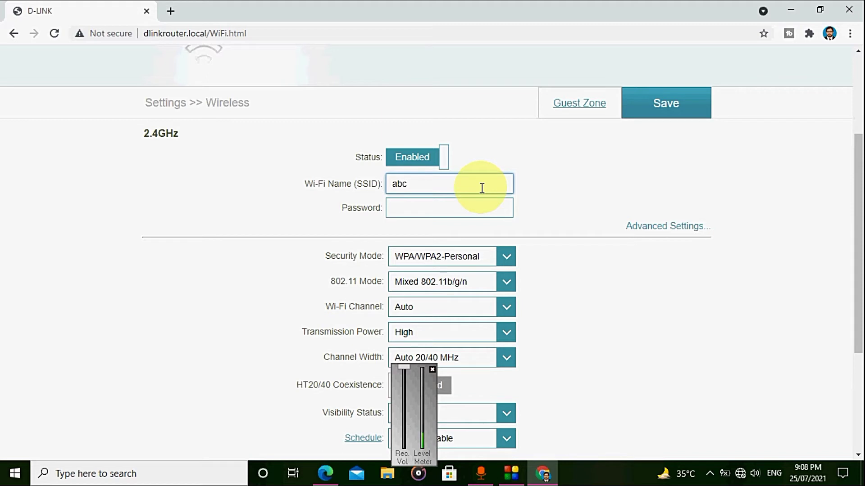
click(431, 201)
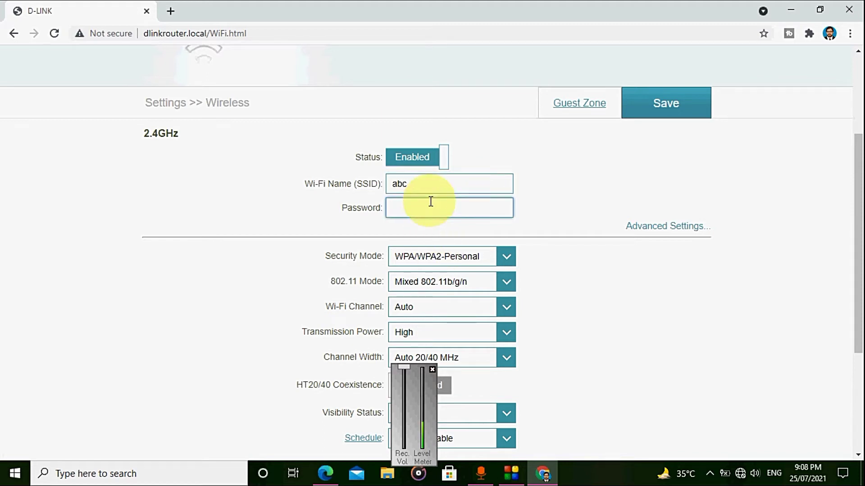
text(12345678)
drag(857, 199, 861, 265)
click(618, 264)
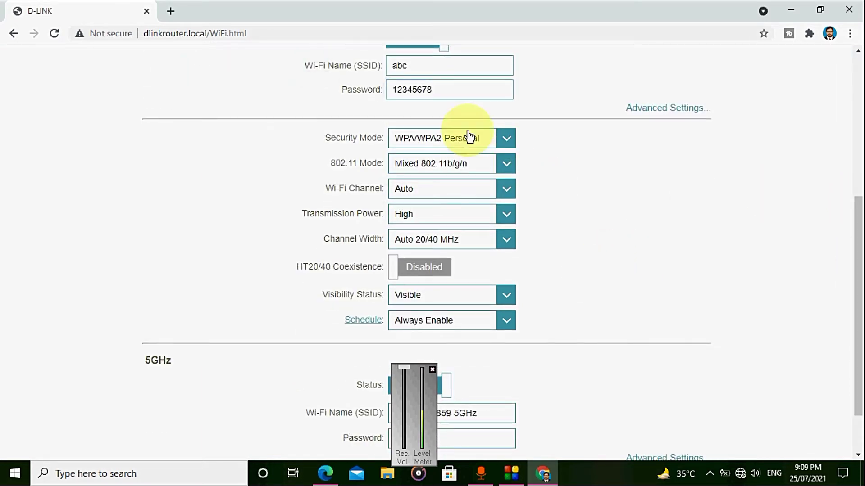
Step: Check the PC's Wi-Fi list, then turn HT20/40 Coexistence on and back off
click(741, 474)
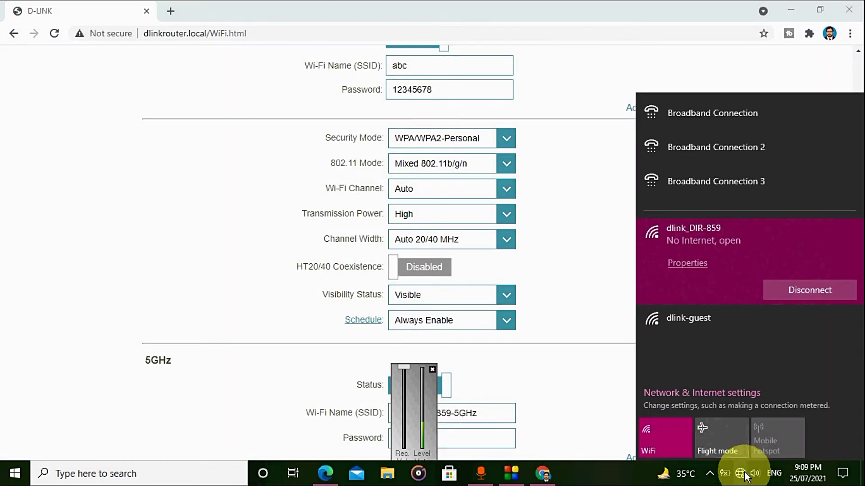
click(745, 476)
click(443, 272)
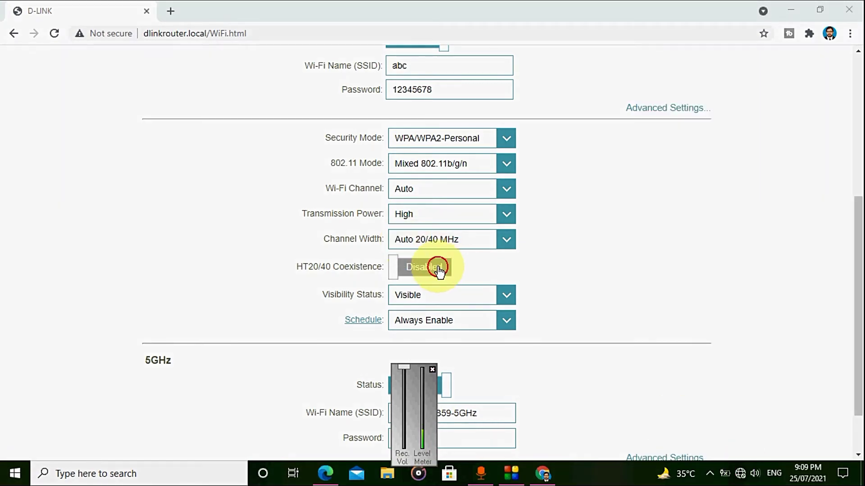
click(397, 269)
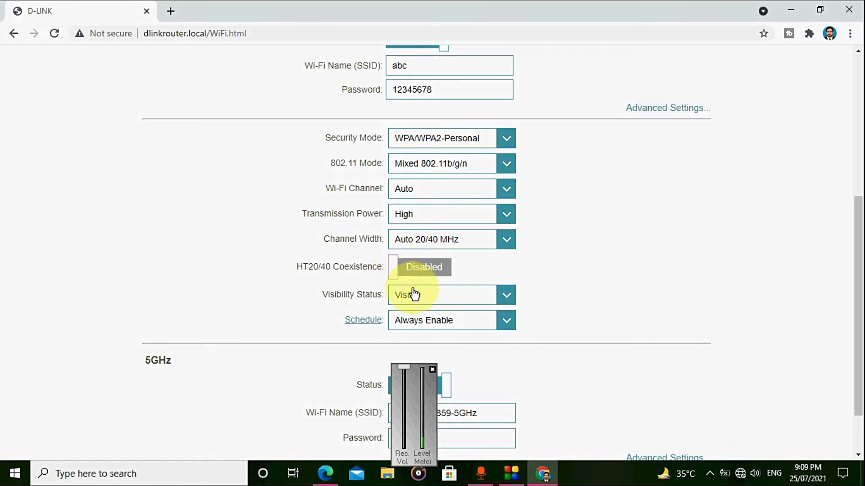
Step: Set the 2.4GHz Visibility Status to Invisible and collapse the advanced options
click(447, 305)
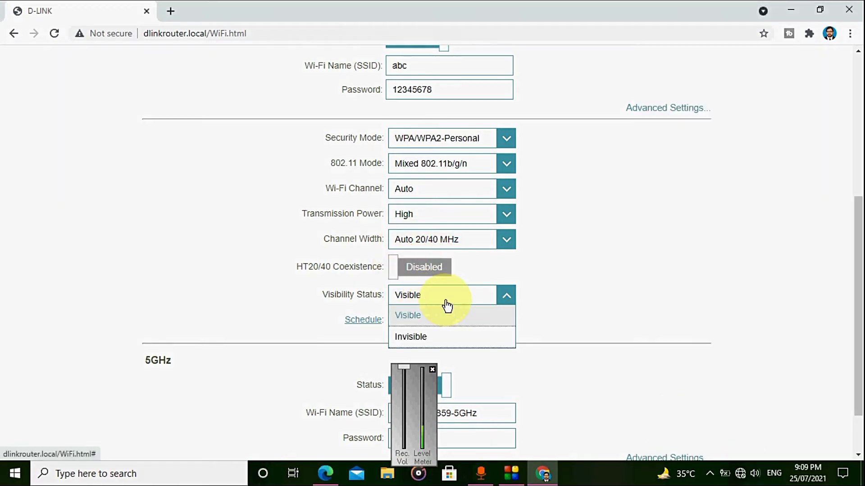
click(439, 335)
scroll(545, 300, up, 5)
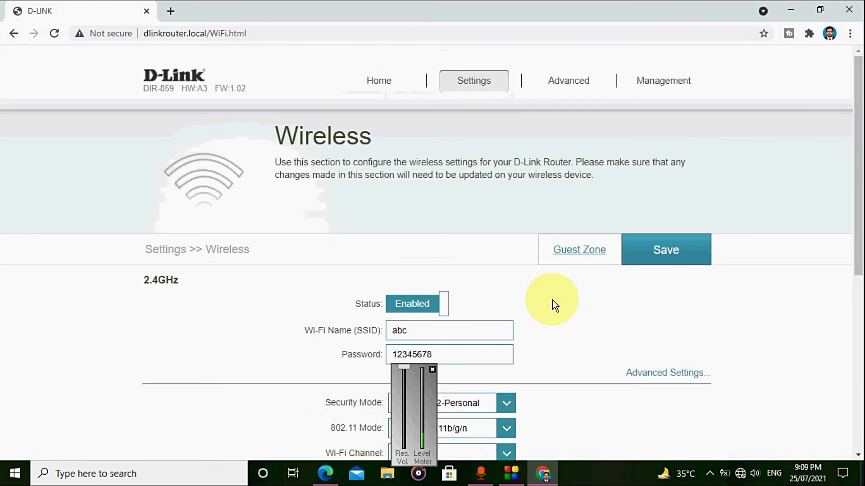
scroll(552, 300, down, 7)
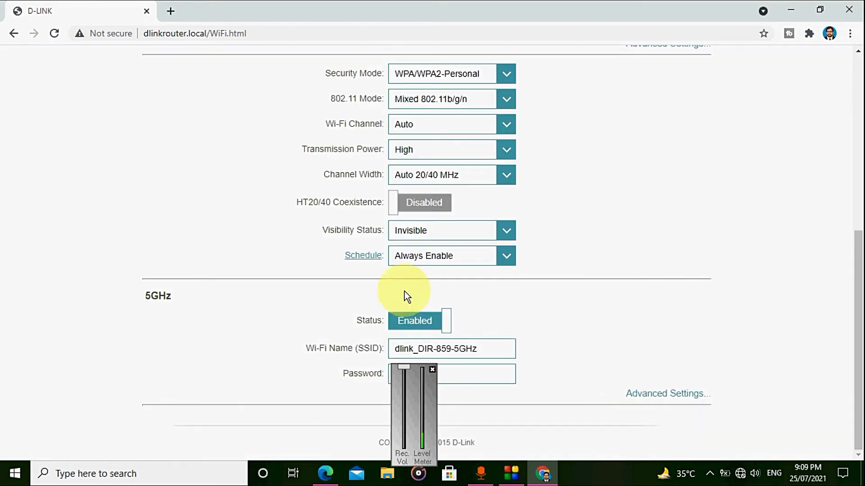
drag(855, 299, 854, 202)
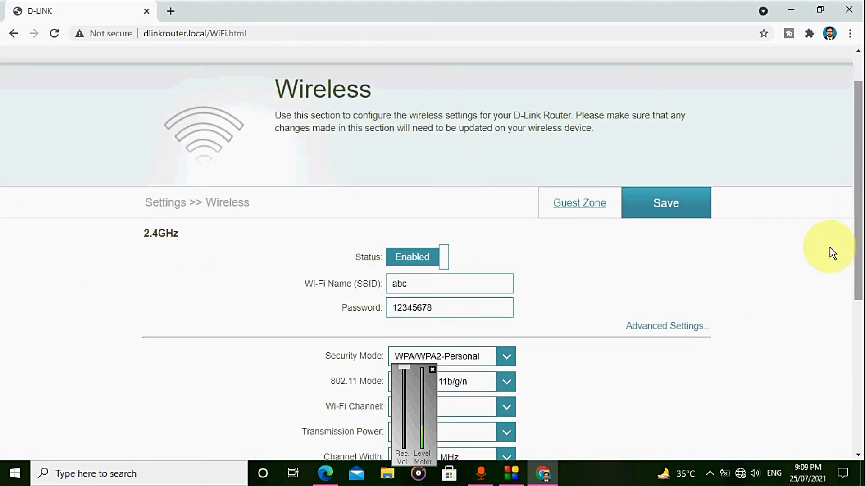
click(653, 326)
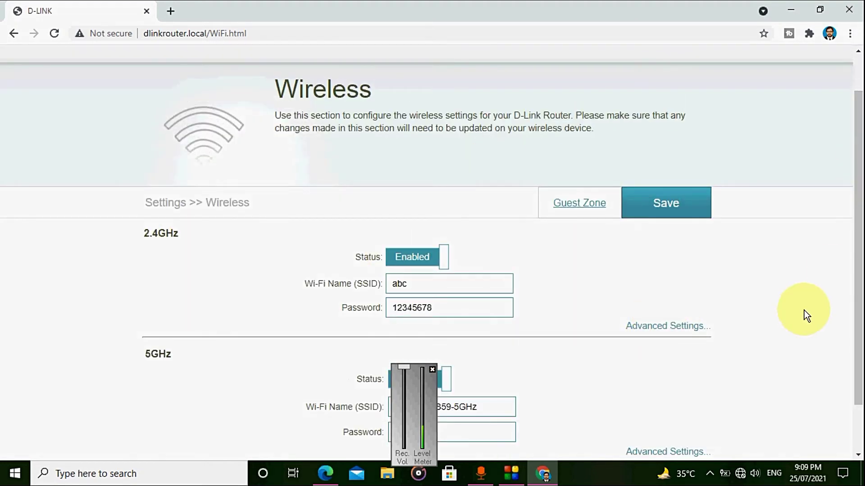
drag(855, 295, 863, 363)
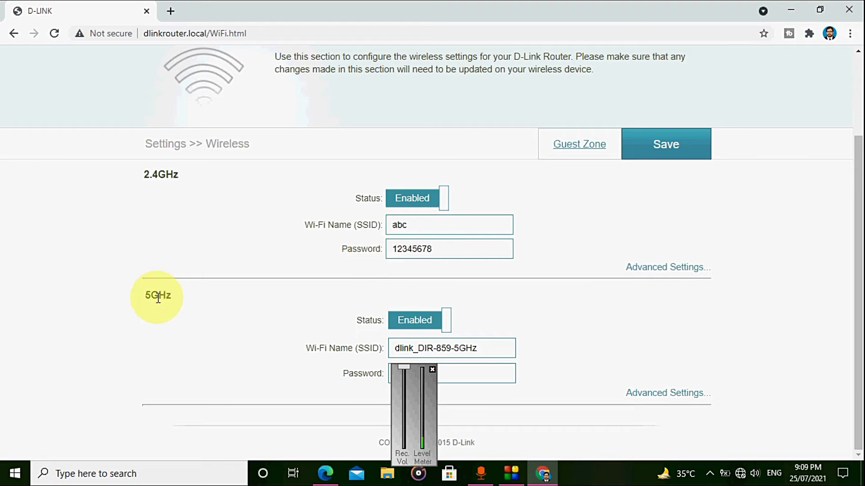
Step: Save the wireless settings, confirm the saved message, and find a Hidden Network in the PC's Wi-Fi list
click(675, 150)
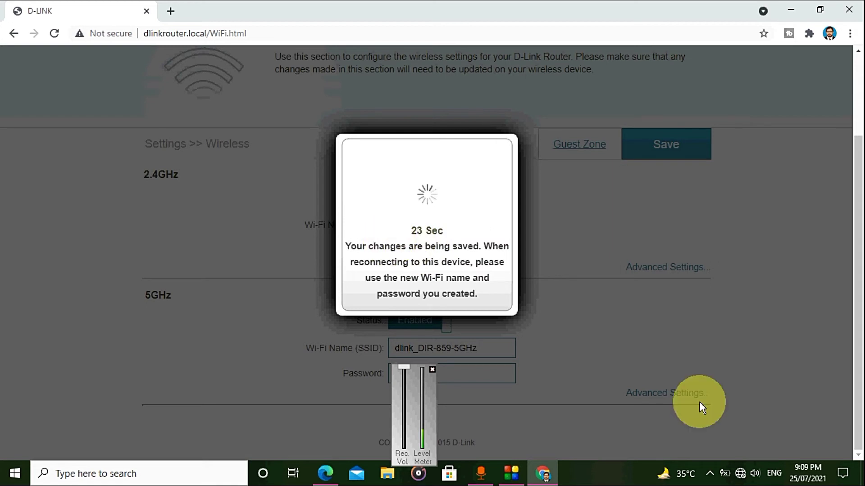
click(740, 472)
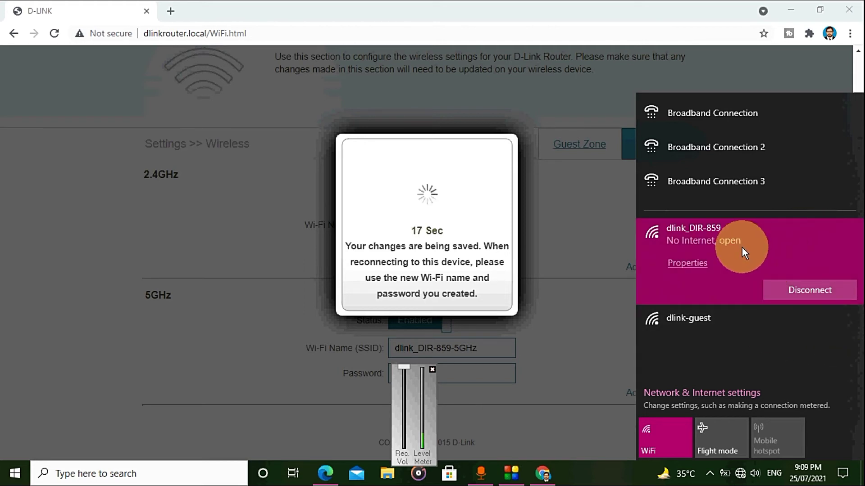
click(669, 436)
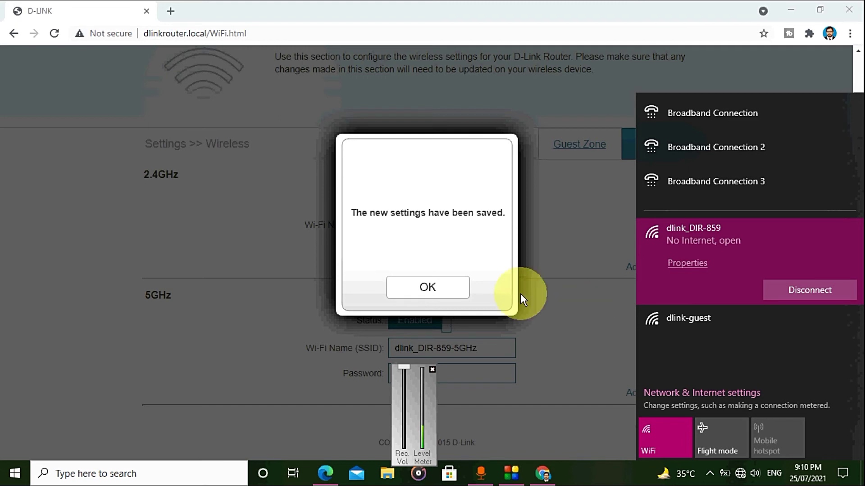
click(412, 294)
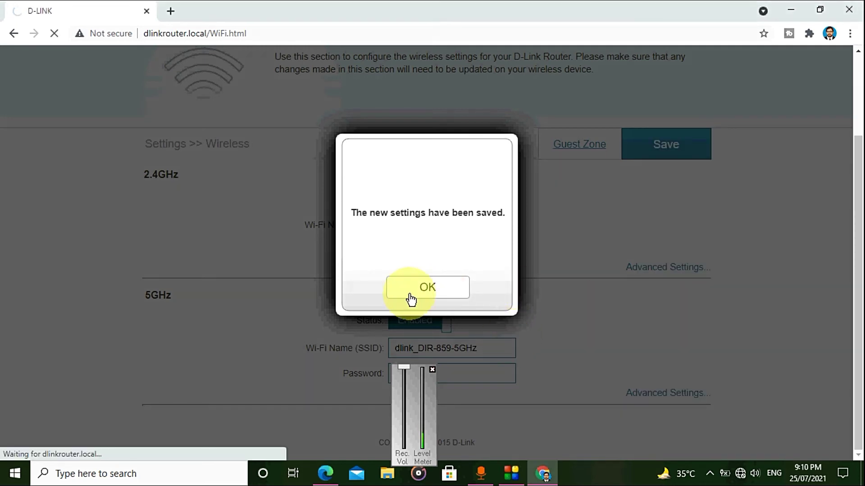
click(741, 473)
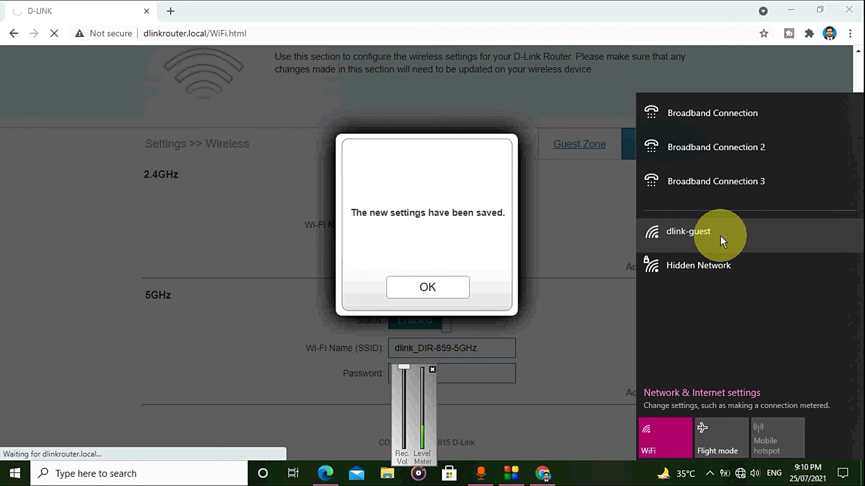
Step: Connect to the Hidden Network entry and give it the network name 'abc'
click(411, 286)
click(738, 473)
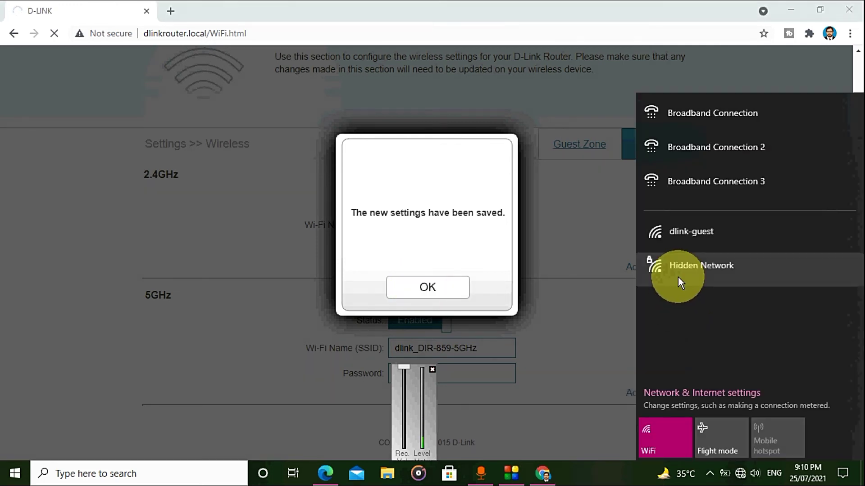
click(686, 258)
click(830, 325)
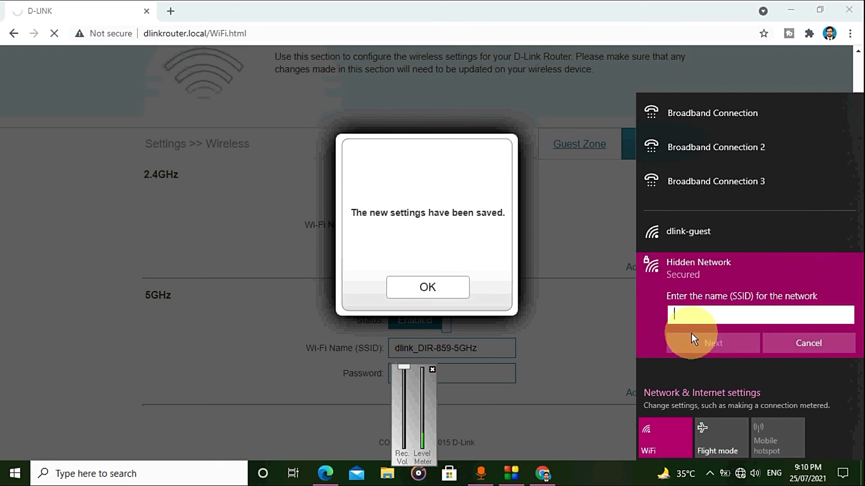
text(abc)
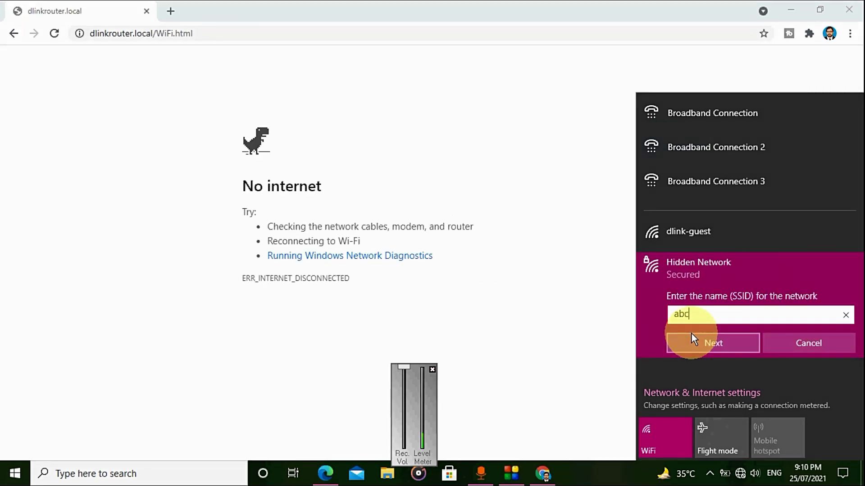
click(706, 350)
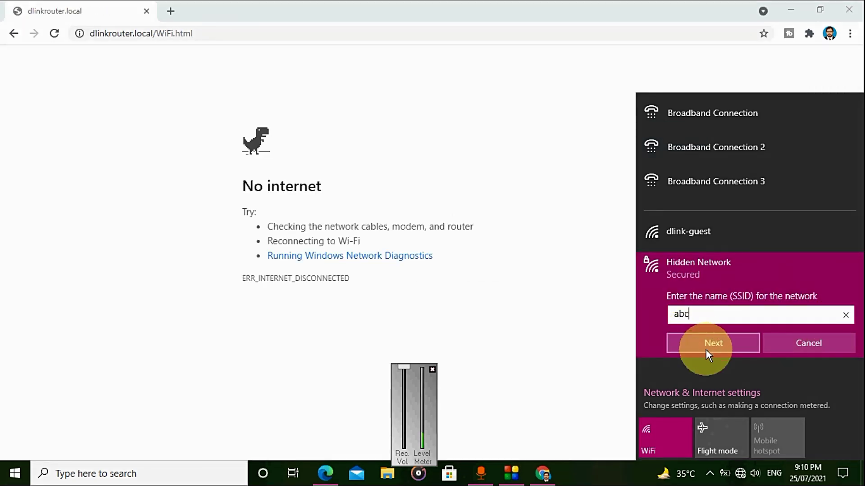
Step: Enter the network security key, allow the PC to be discoverable, and close the network list
text(123)
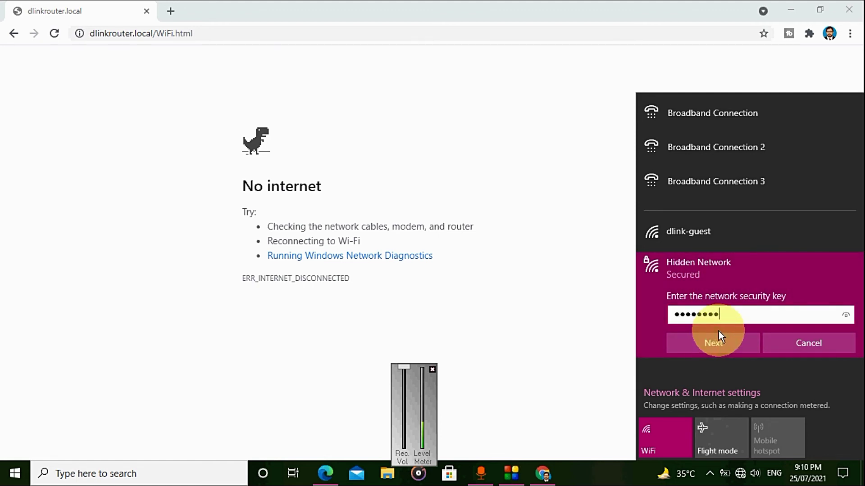
click(720, 347)
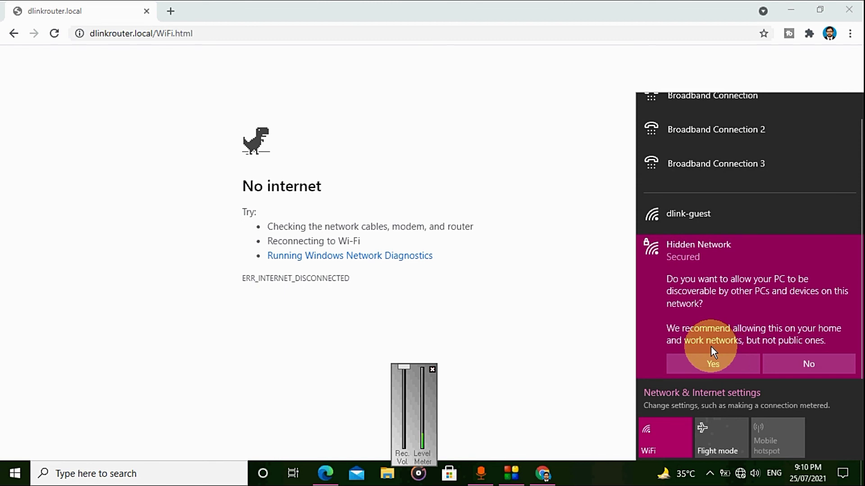
click(725, 364)
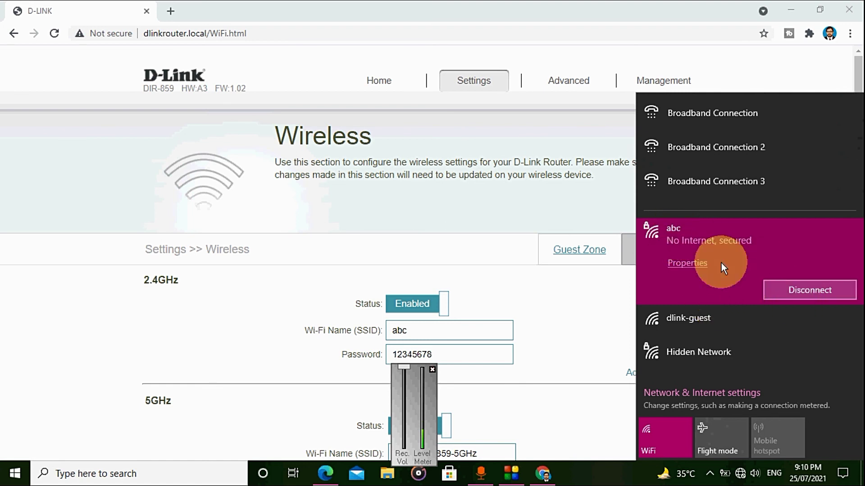
click(456, 193)
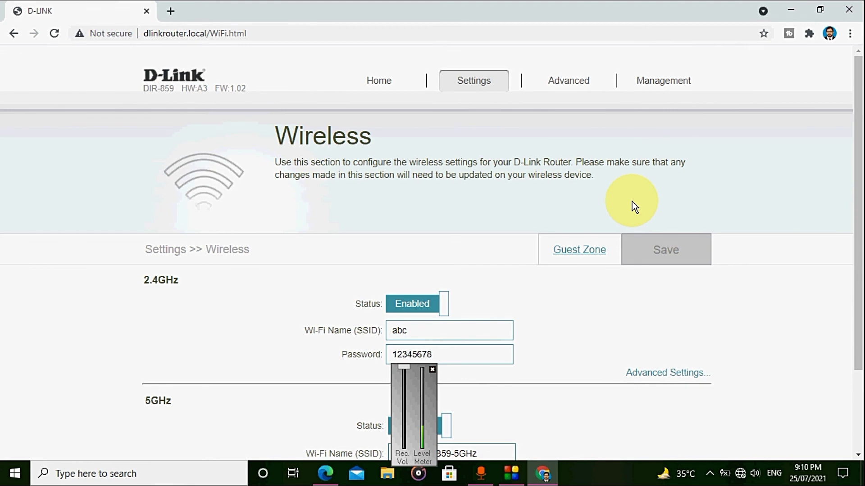